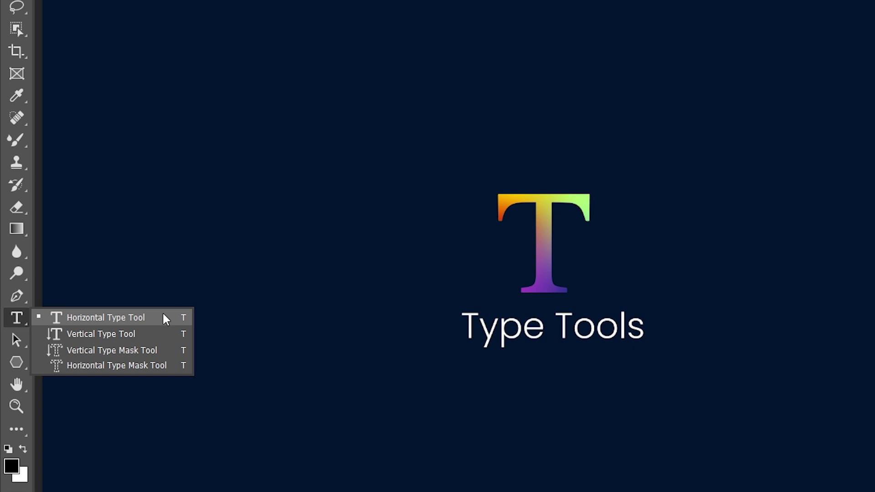
Add a line of horizontal text reading "Telwin" to the upper middle of the canvas.
click(163, 316)
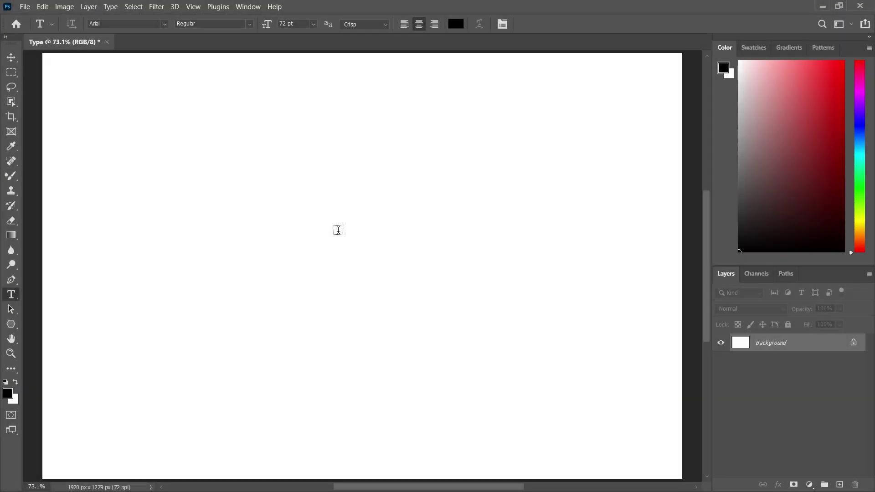
click(338, 229)
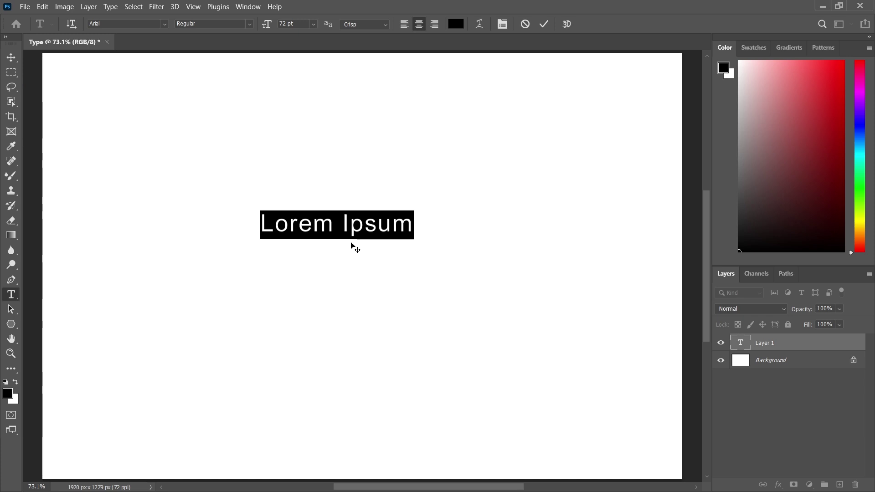
text(Telwin)
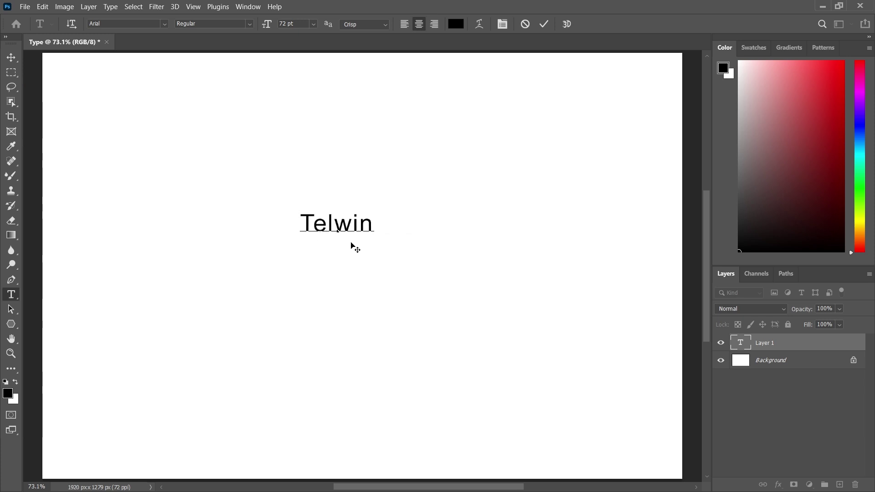
click(548, 26)
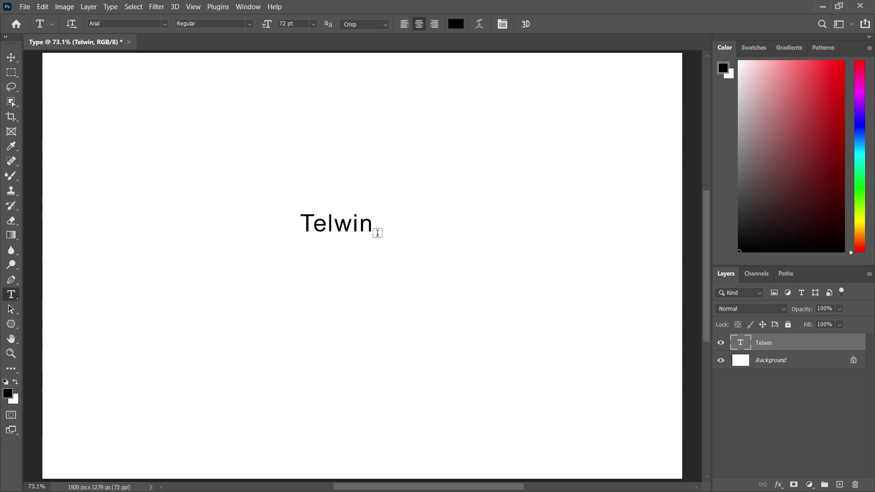
Extend the existing text line so that it reads "Telwin Creative".
click(374, 226)
text(Creative)
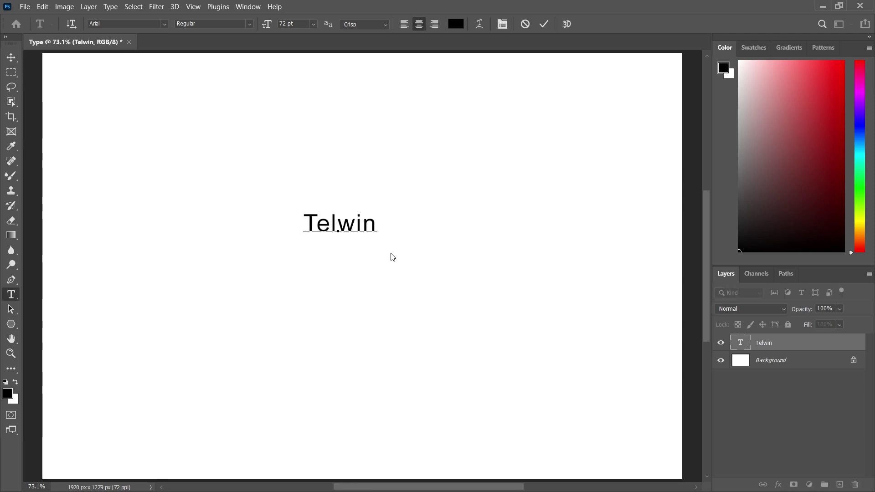
click(753, 339)
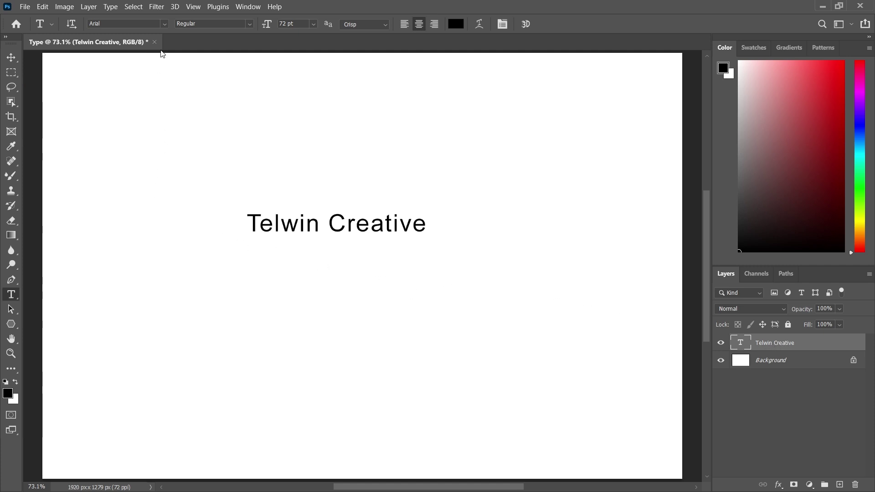
Set the font of the whole text layer to Agency FB in the Bold style.
click(163, 24)
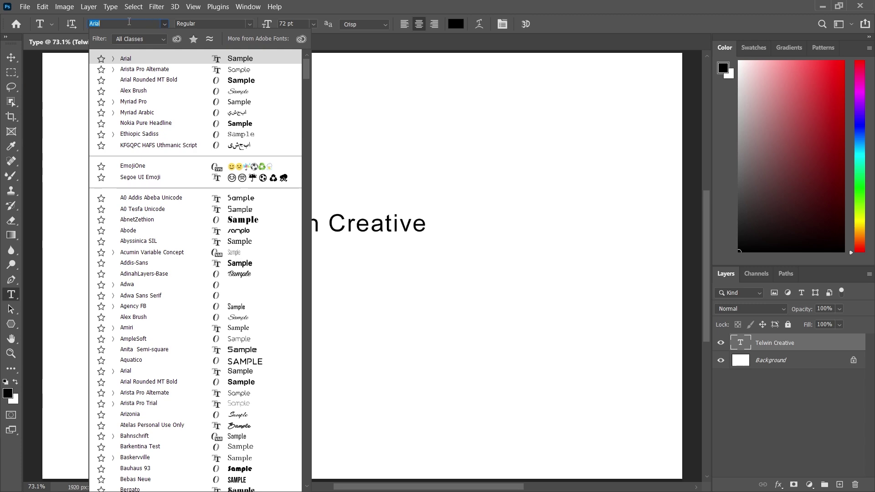
click(133, 317)
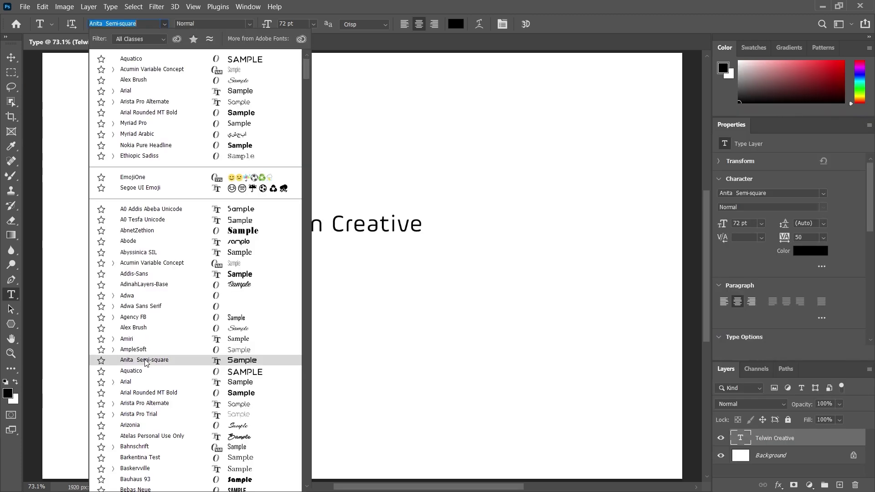
click(145, 362)
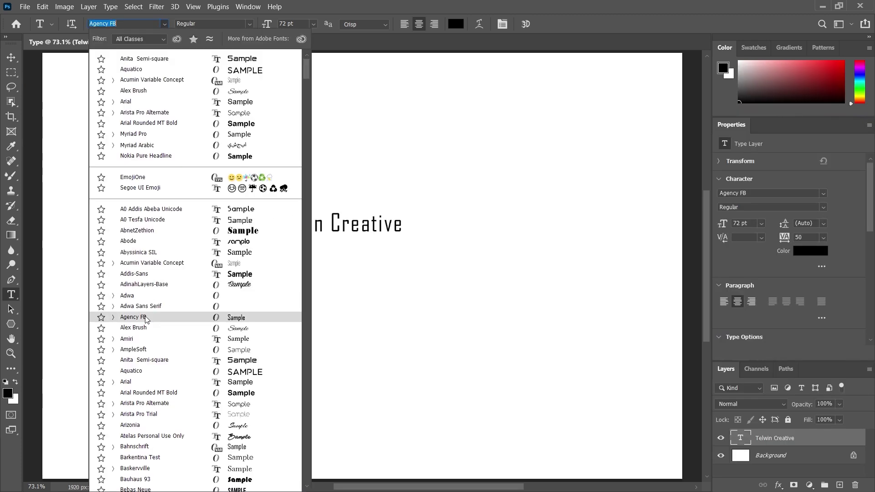
click(145, 318)
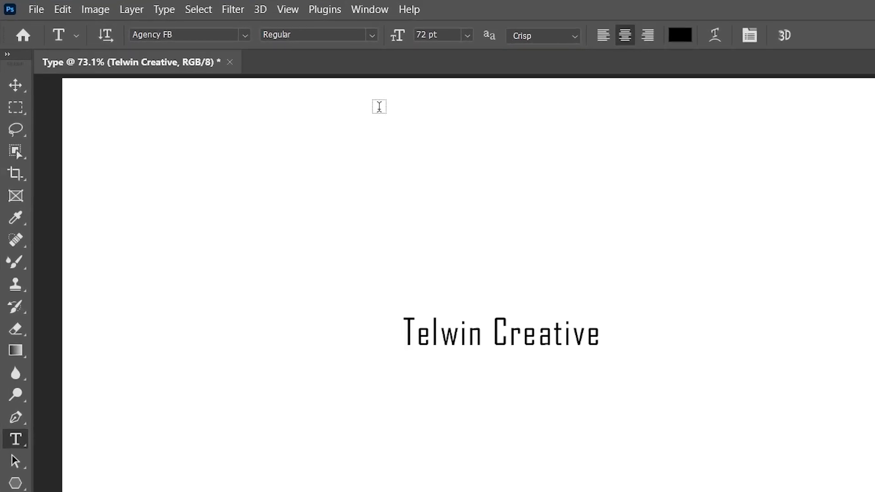
click(372, 37)
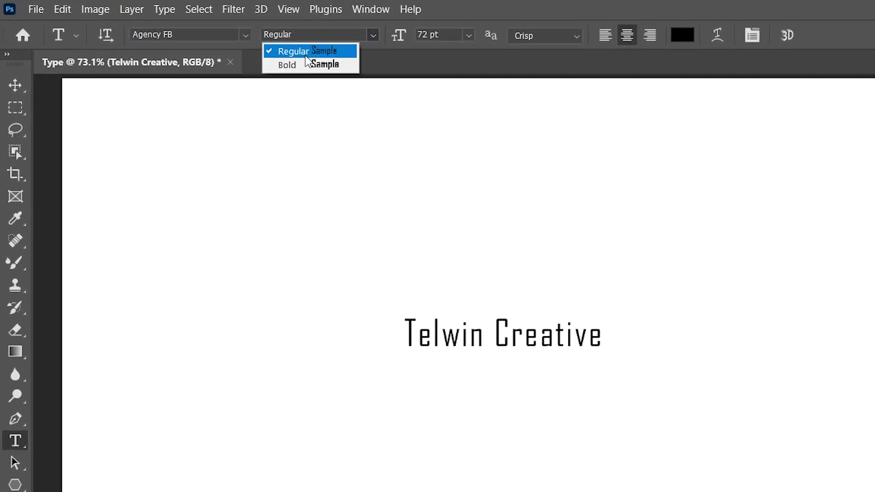
click(298, 65)
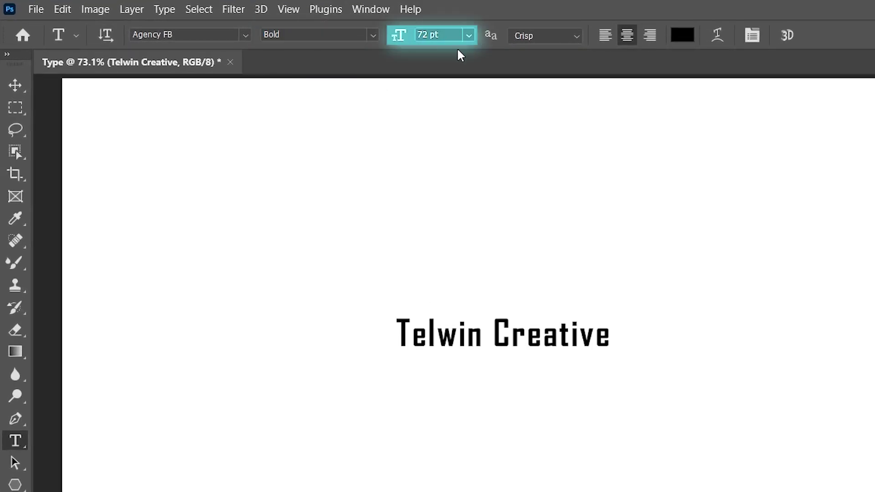
Enlarge the text layer's font size to 137 pt.
click(470, 36)
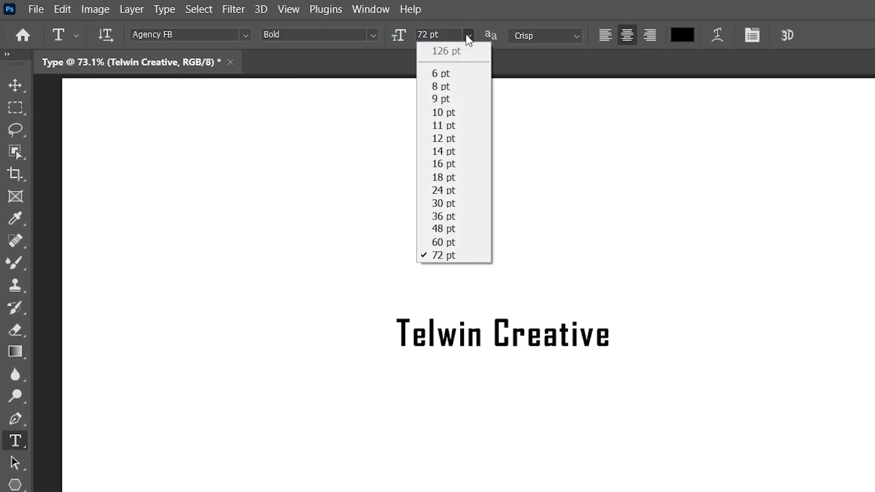
click(441, 227)
key(Down)
key(Down)
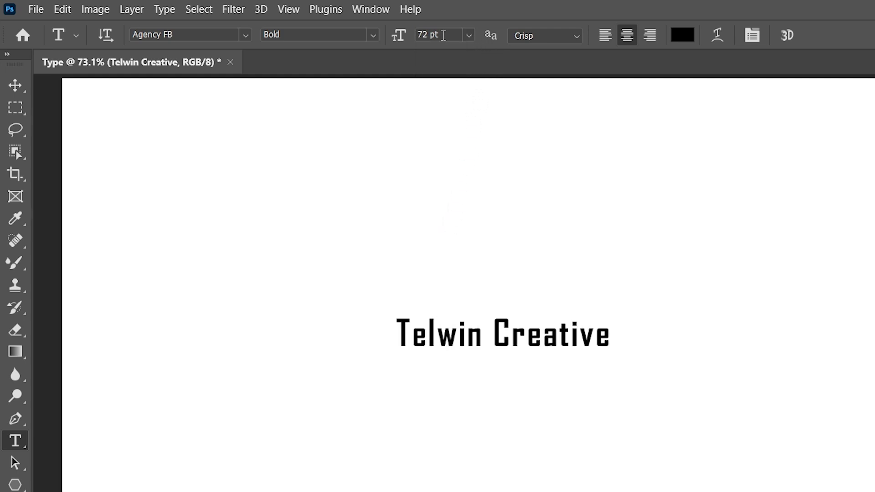
click(412, 37)
text(100)
key(Return)
mouse_move(398, 38)
mouse_down()
mouse_move(422, 8)
mouse_move(437, 25)
mouse_move(390, 38)
mouse_up()
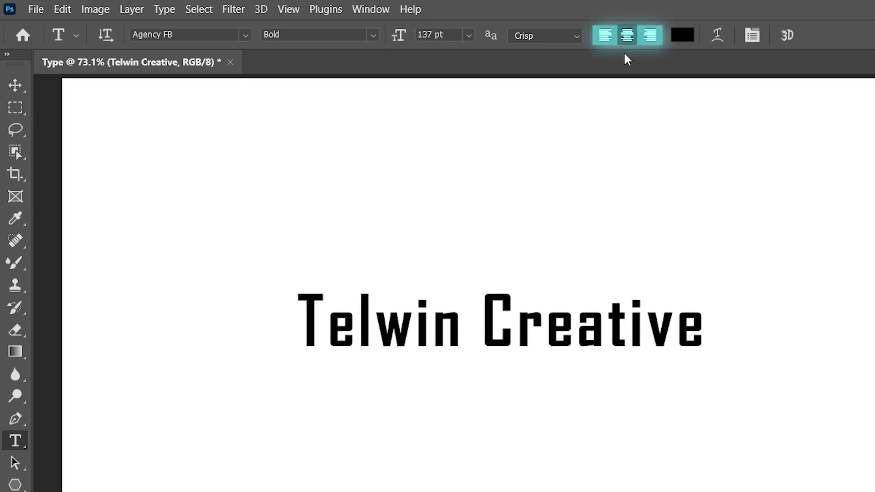
Try left and right alignment on the text and return it to centre alignment.
click(606, 37)
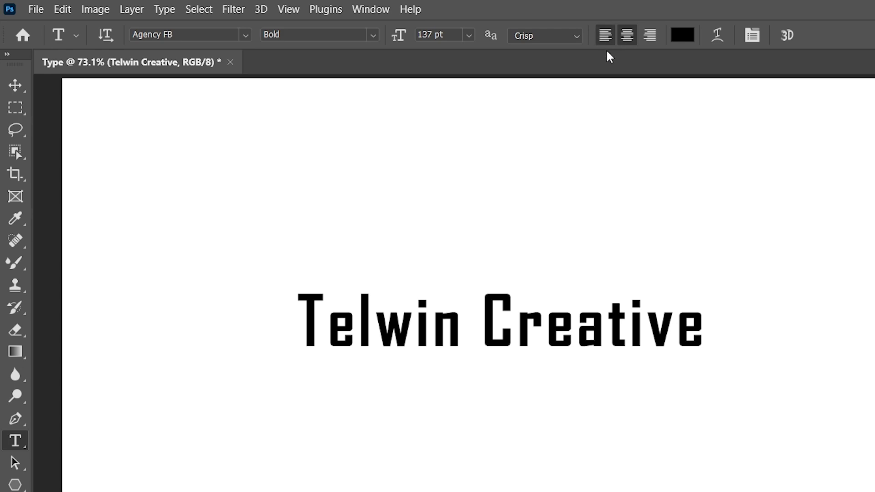
click(649, 35)
click(627, 35)
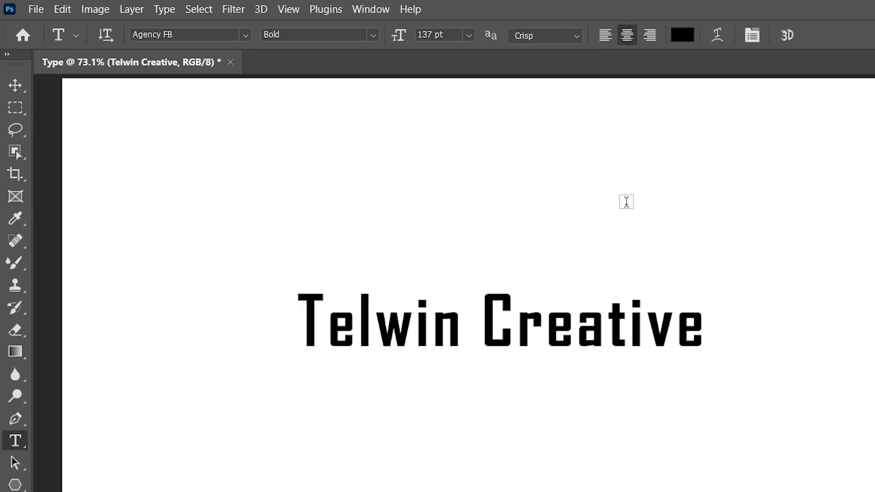
Change the colour of the whole text to dark blue, 00336c.
click(682, 36)
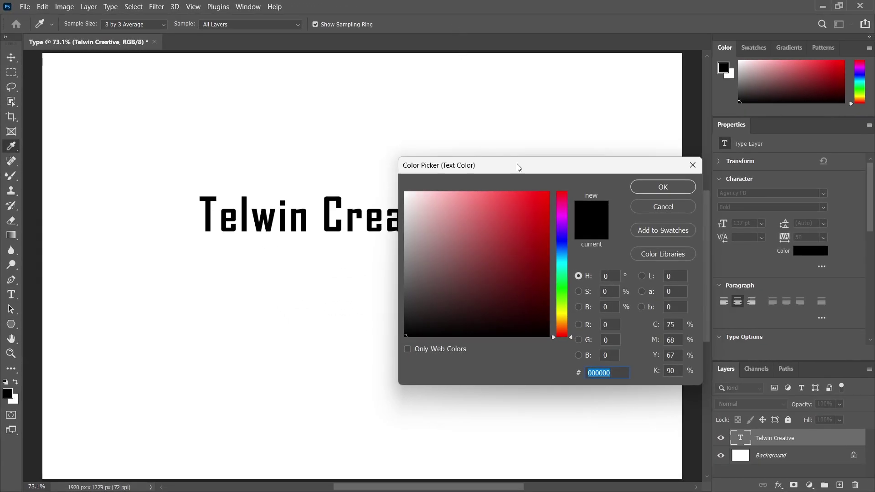
drag(517, 165, 600, 145)
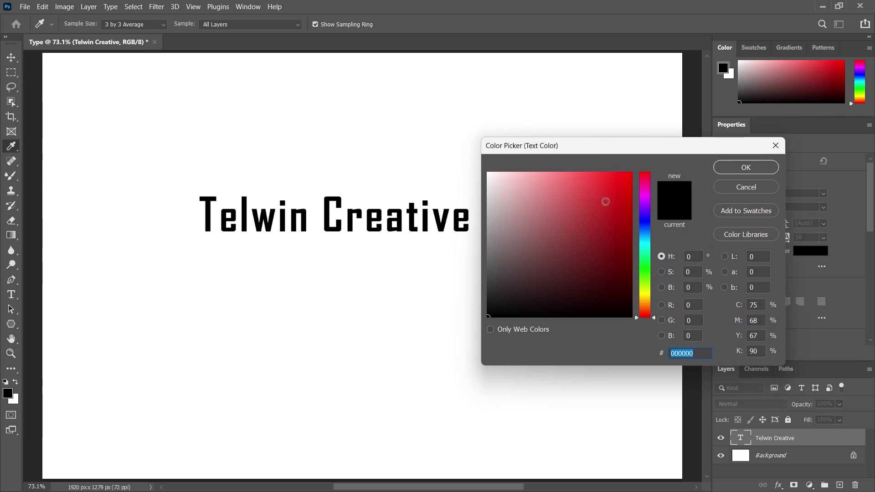
click(645, 236)
drag(624, 235, 561, 199)
click(643, 232)
drag(626, 235, 633, 255)
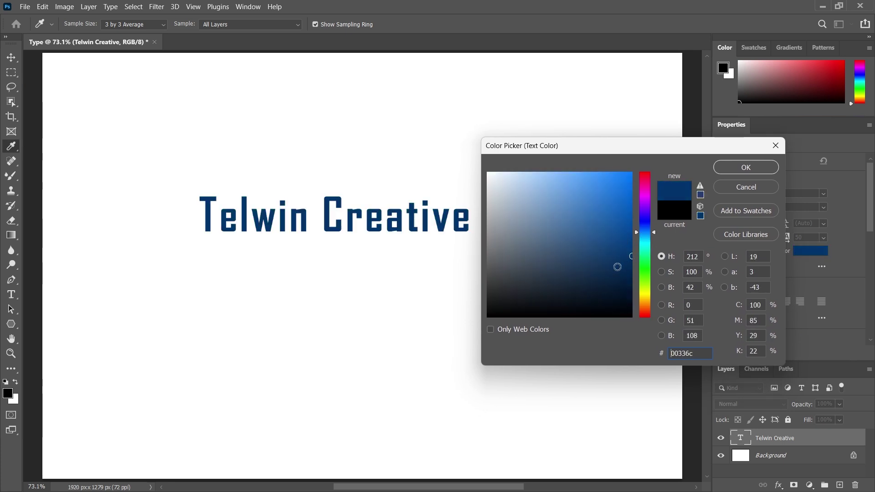
key(Return)
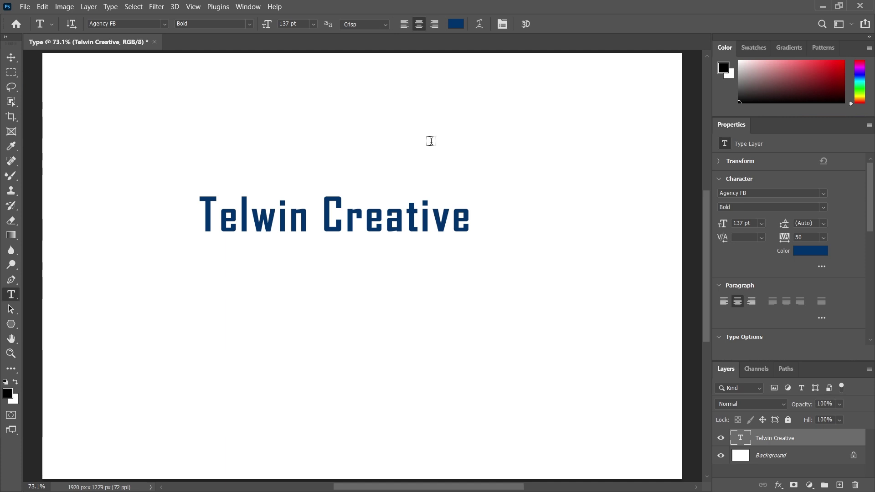
Set only the word "Creative" to the Regular style and the lighter blue 0060cc.
drag(323, 219, 476, 193)
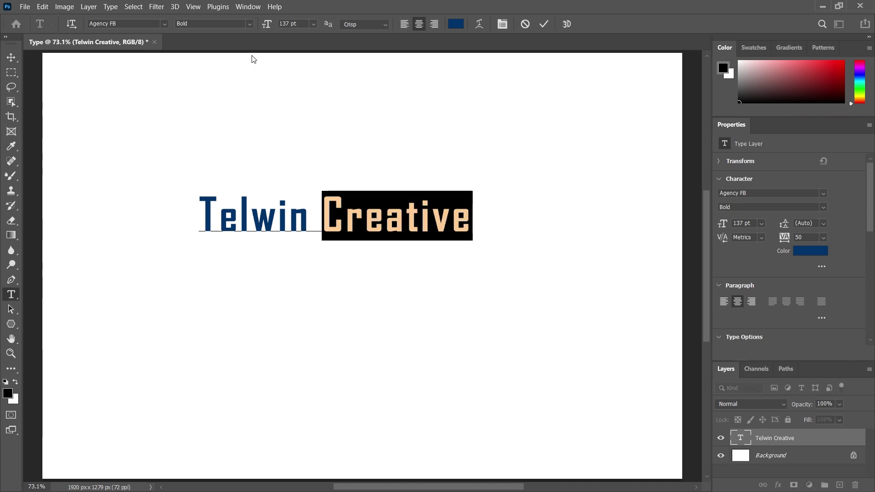
click(249, 26)
click(191, 33)
click(456, 24)
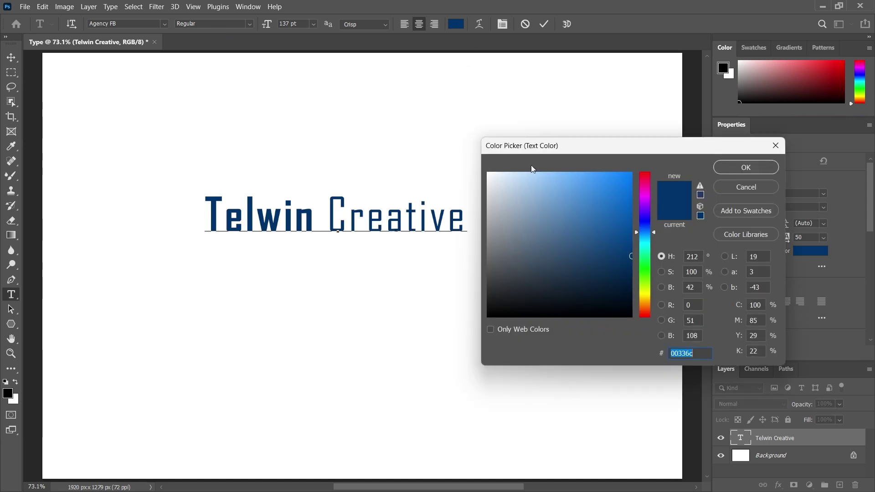
click(602, 223)
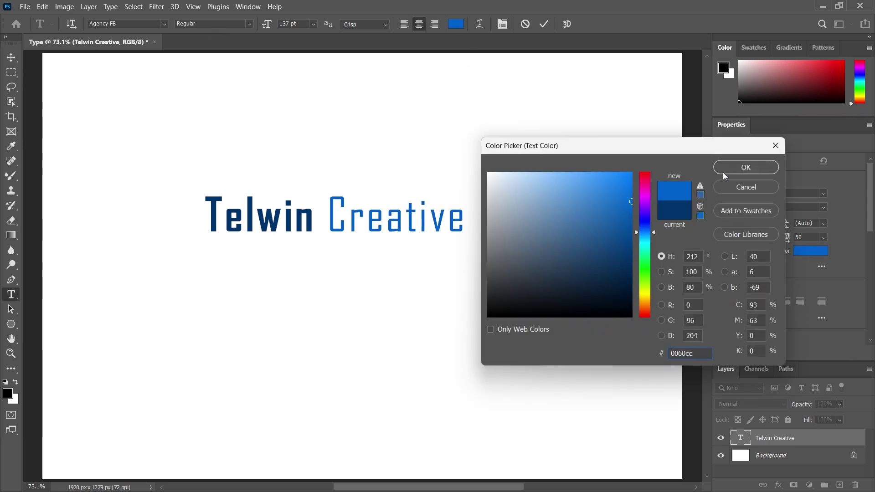
click(746, 167)
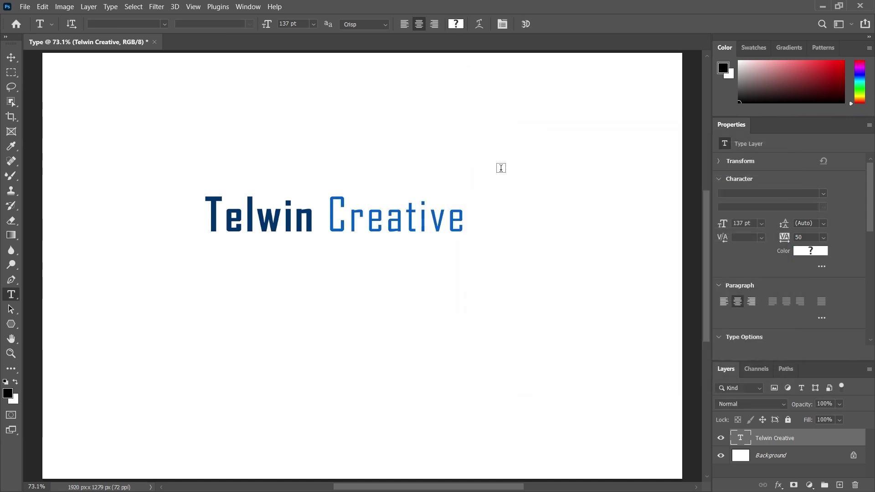
Try the Arc, Arc Lower and Arch warp styles on the text.
click(479, 25)
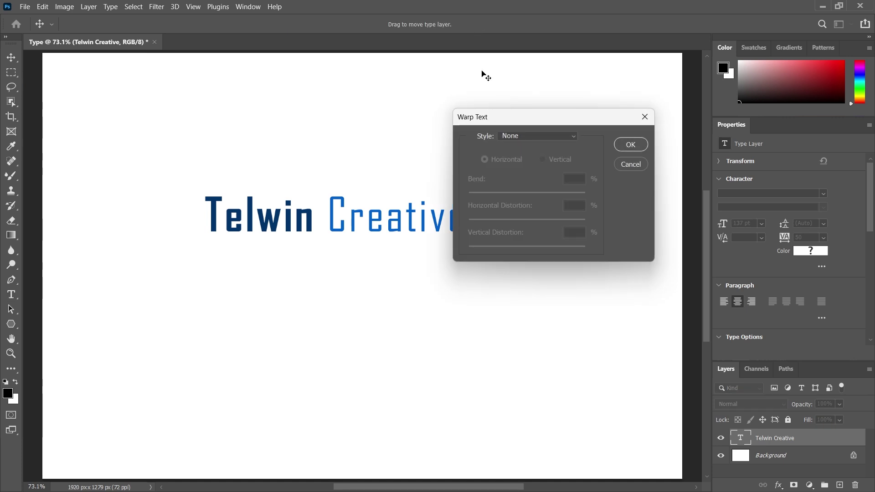
drag(524, 117, 569, 117)
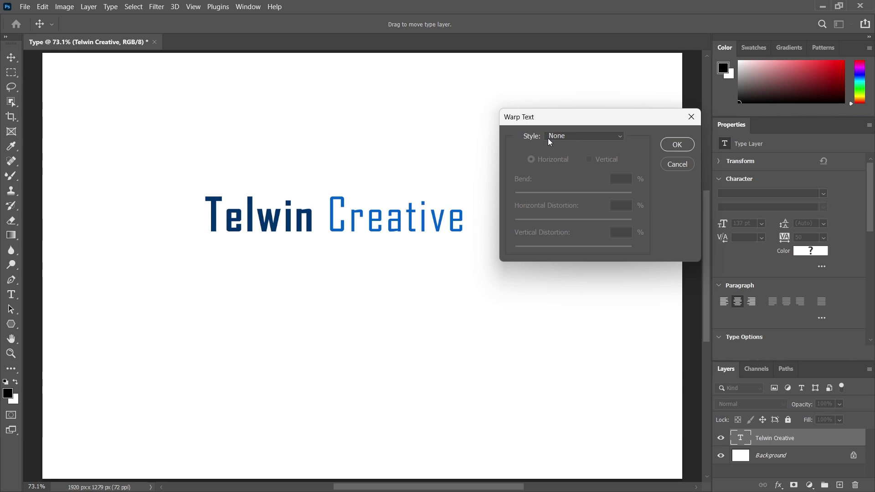
click(562, 135)
click(571, 166)
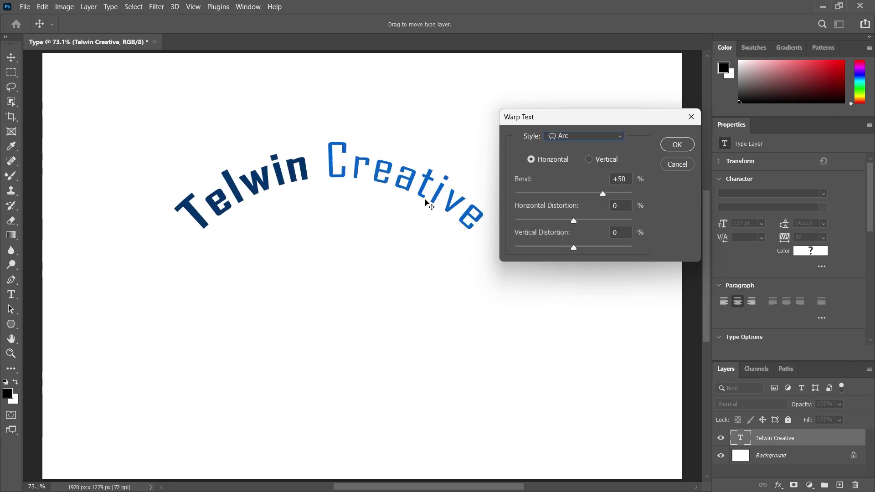
click(567, 137)
click(572, 166)
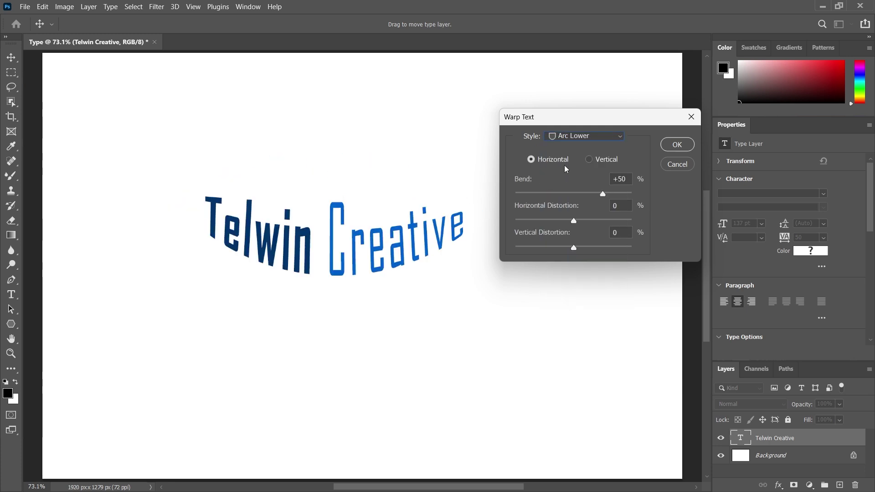
click(581, 136)
click(570, 199)
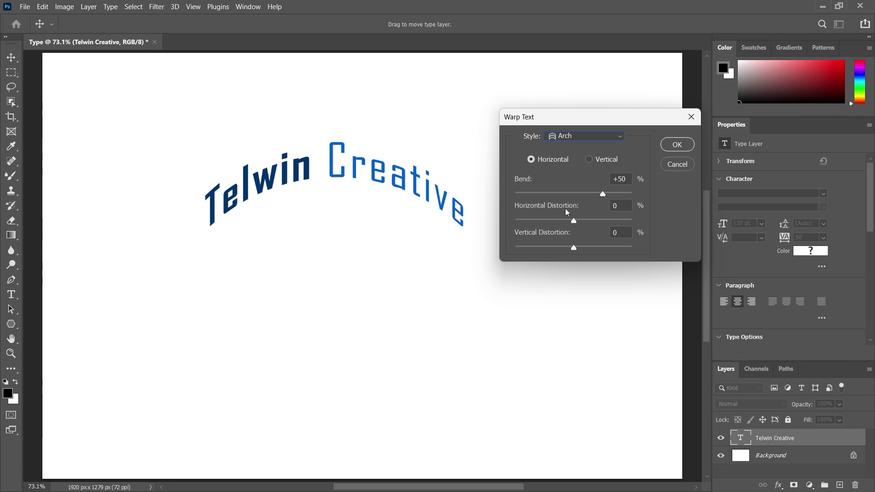
Apply a downward bend with adjusted distortion to the text warp and undo it.
drag(603, 196, 547, 195)
drag(573, 220, 590, 246)
click(677, 143)
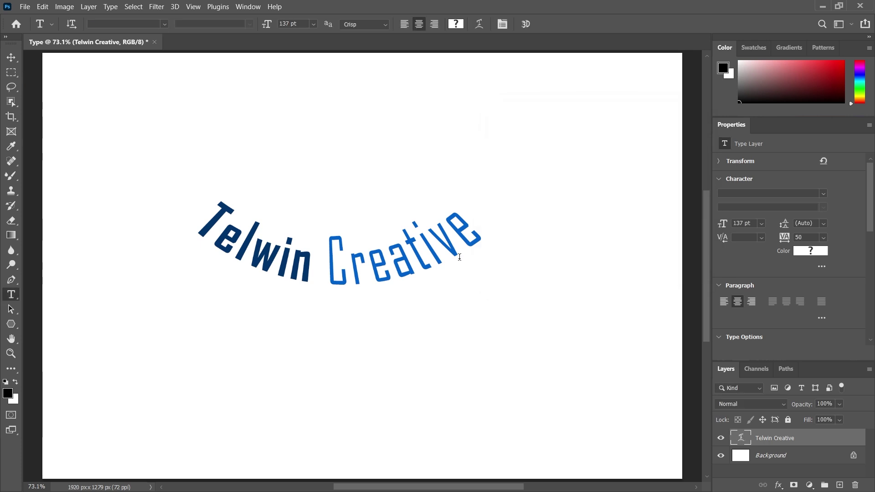
key(ctrl+z)
Set the text's tracking to 0 and its vertical scale to 142%.
click(501, 24)
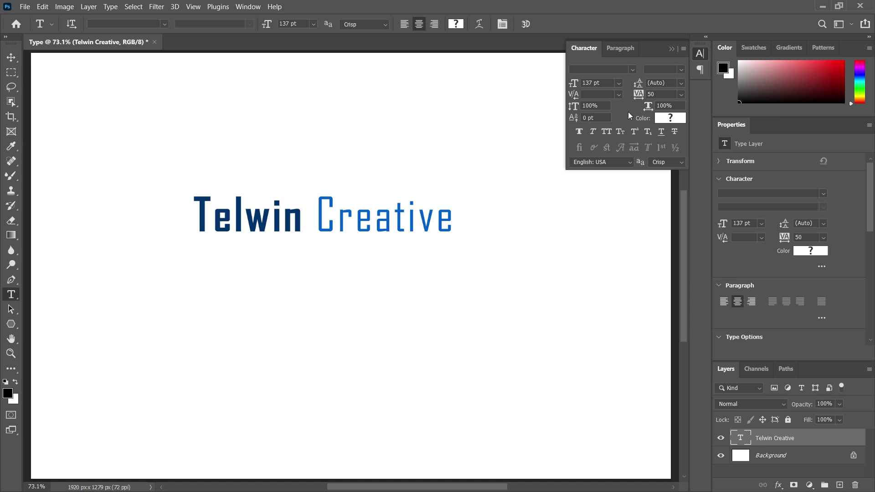
click(680, 95)
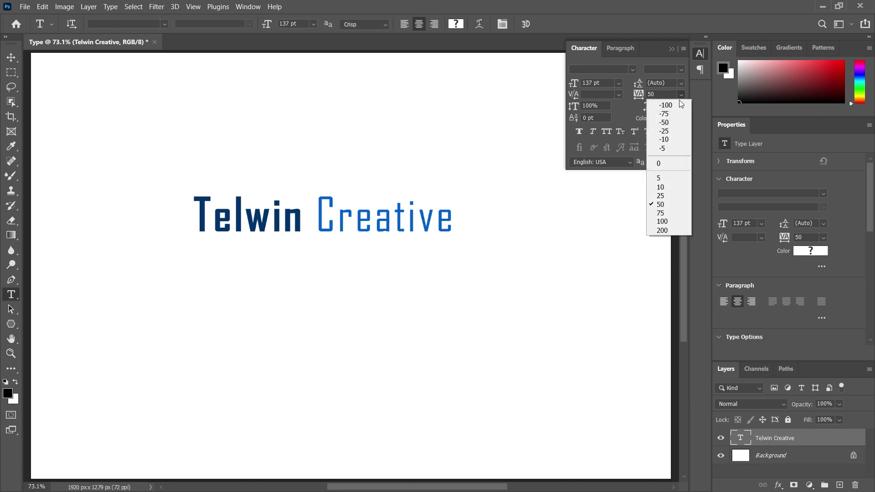
click(658, 163)
click(592, 105)
text(142)
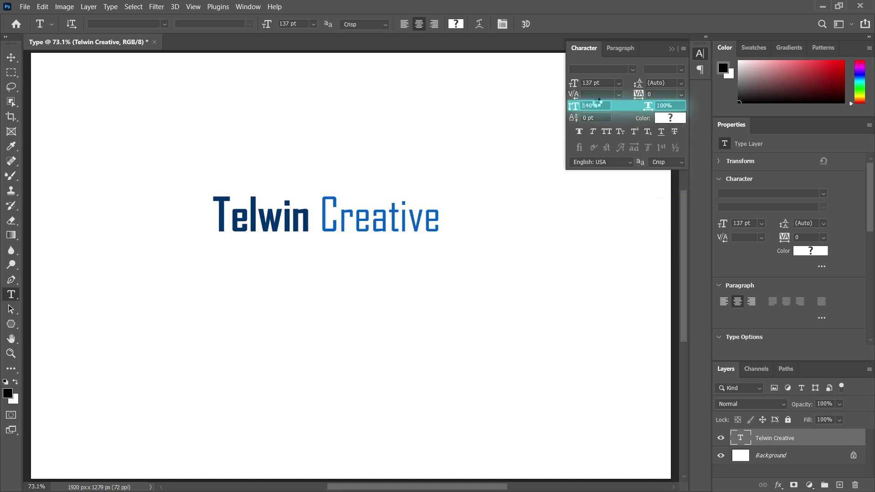
key(Return)
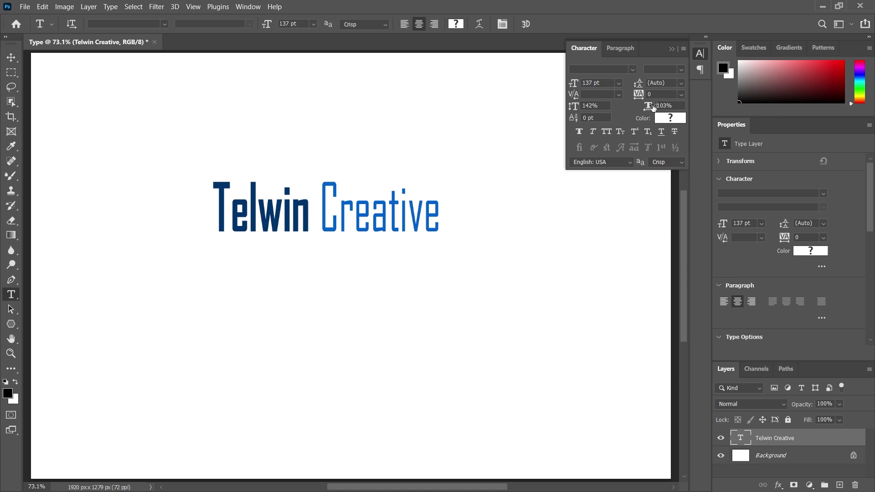
Try a horizontal scale of 143% on the text and undo the horizontal and vertical scale changes.
click(663, 105)
text(143)
key(Return)
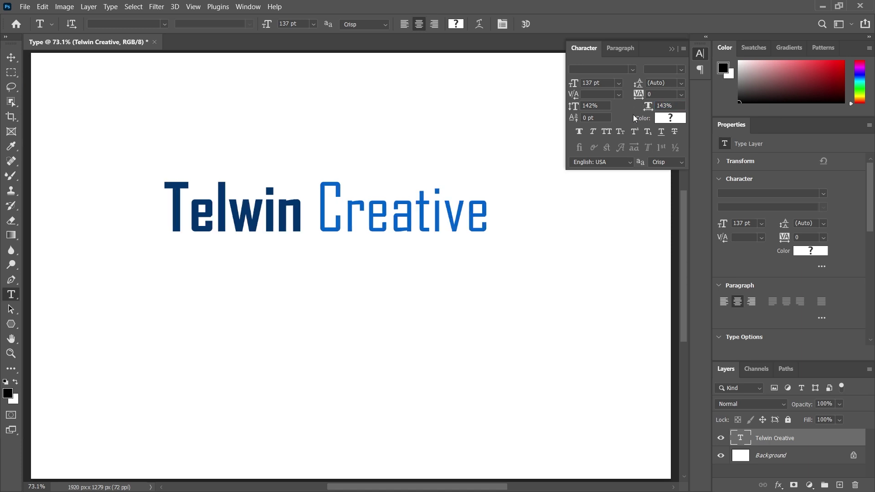
key(ctrl+z)
key(ctrl+z)
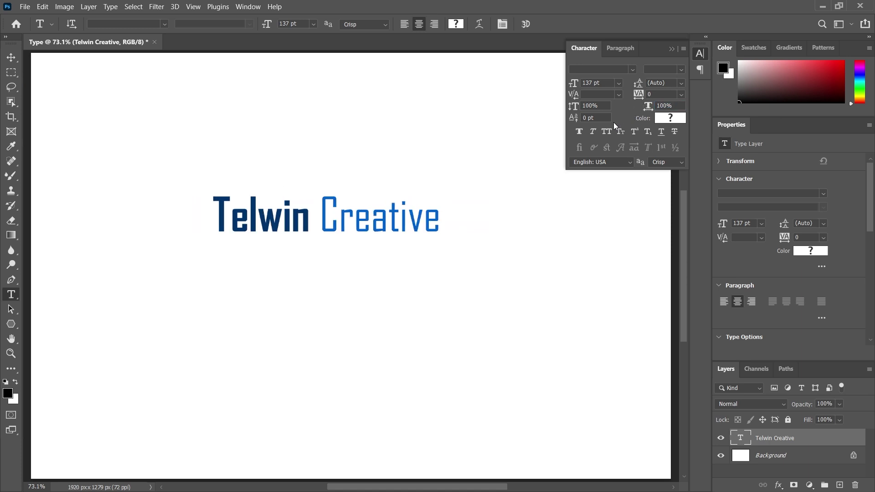
Apply faux bold to the text, try faux italic and all caps, and turn those two styles off again.
click(578, 132)
click(593, 133)
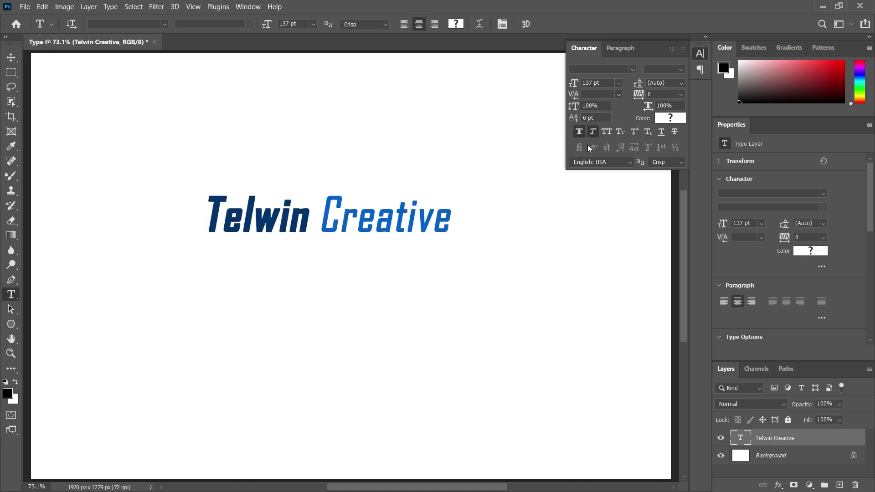
click(606, 132)
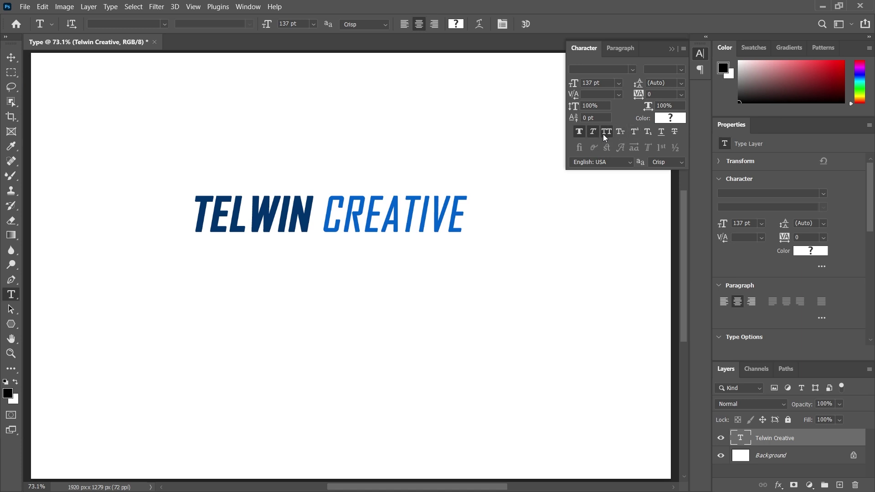
click(605, 134)
click(593, 132)
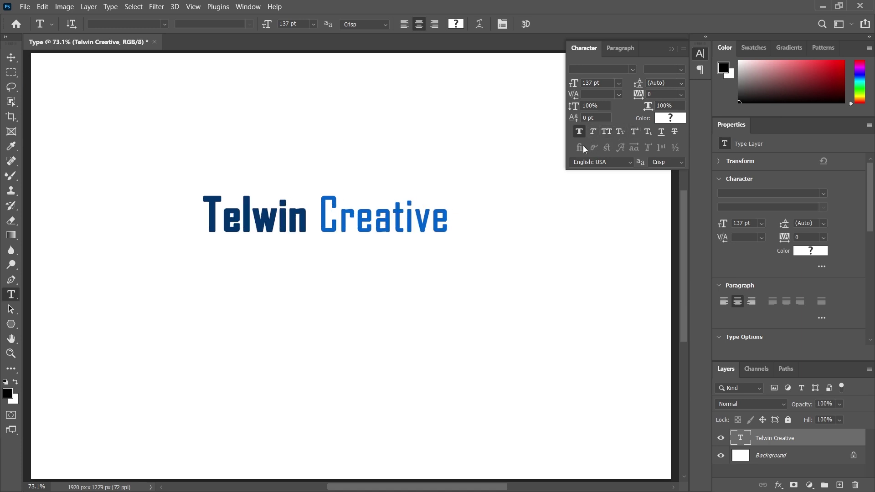
Draw a paragraph text box with placeholder text on the empty canvas and extend it upward and to both sides.
click(621, 53)
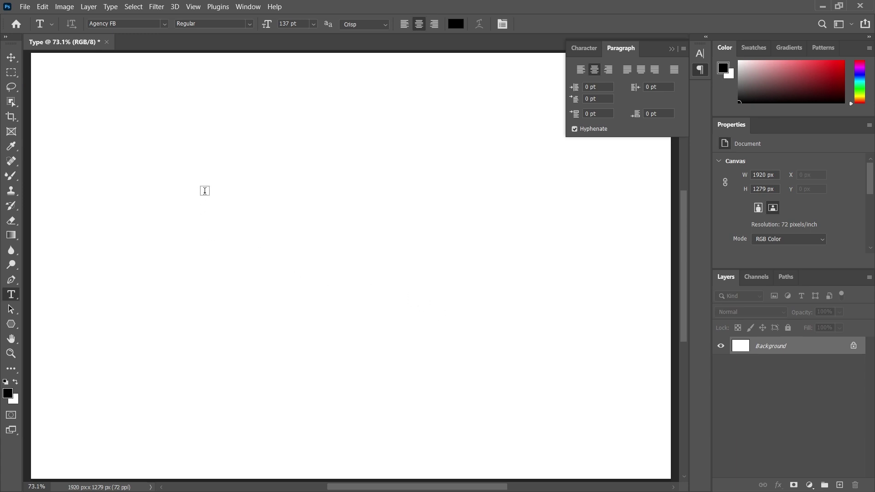
drag(205, 190, 574, 418)
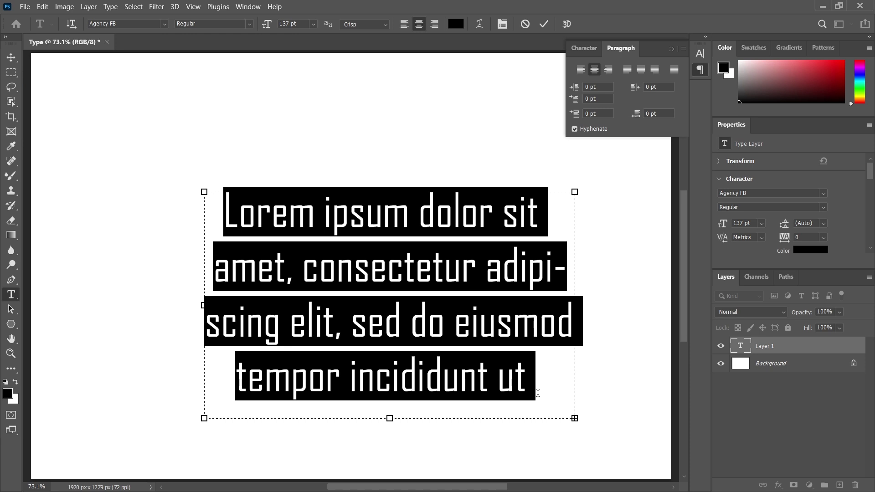
drag(390, 191, 390, 110)
drag(204, 264, 148, 264)
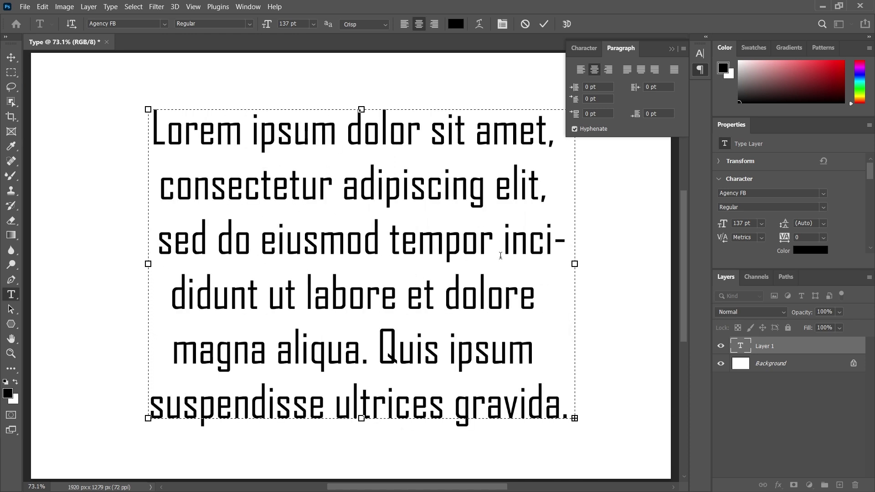
drag(574, 264, 609, 263)
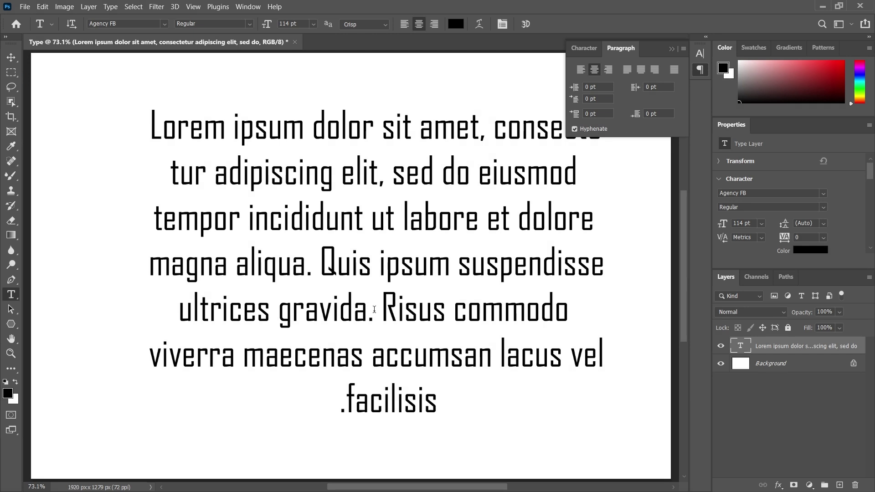
Try justifying the placeholder paragraph with its last line left, and give it left alignment with a left indent of 11 pt.
click(627, 71)
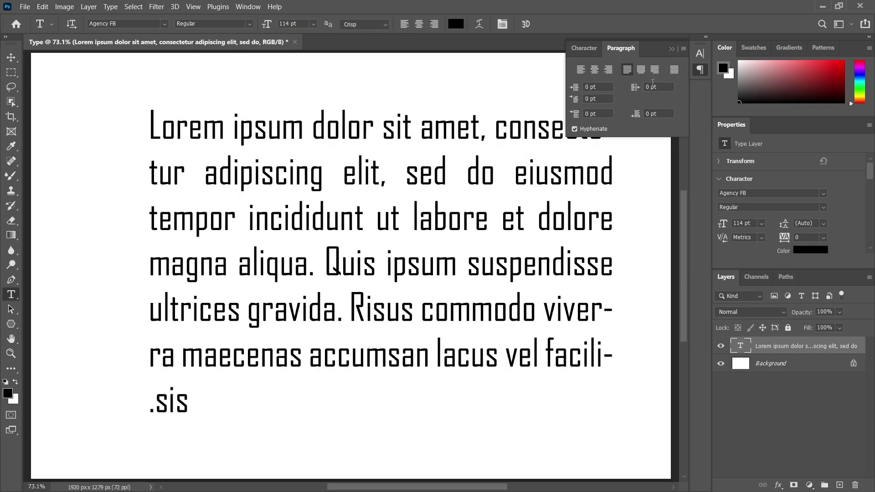
key(ctrl+shift+l)
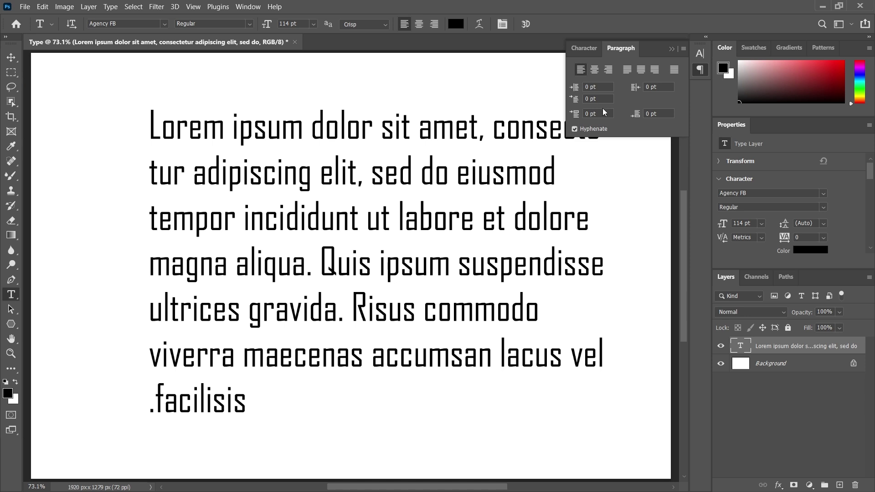
click(594, 87)
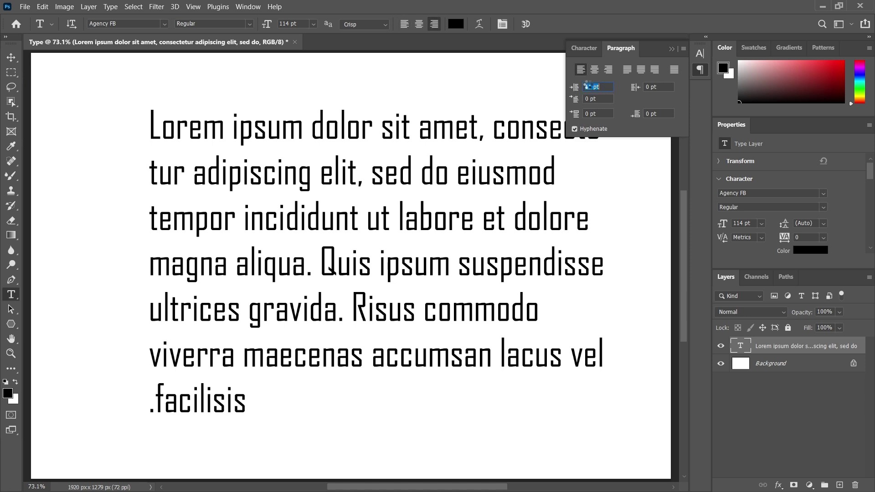
text(11)
key(Return)
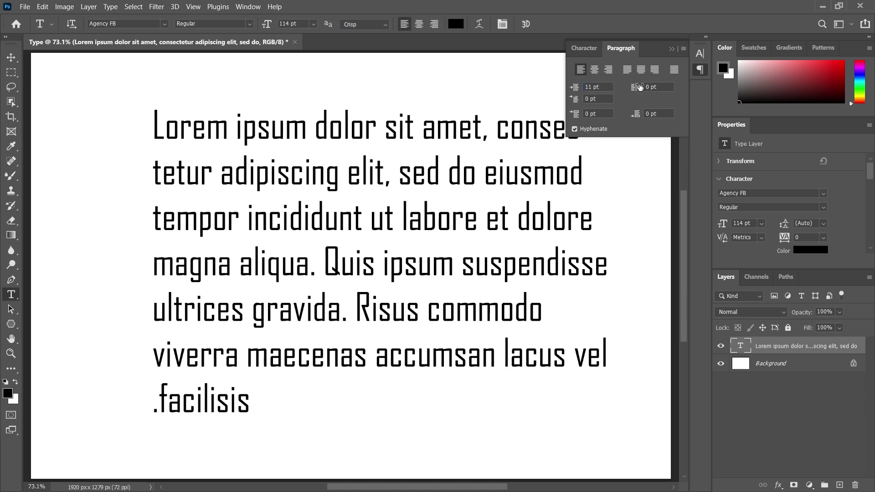
mouse_move(631, 88)
mouse_down()
mouse_move(642, 87)
mouse_move(638, 99)
mouse_up()
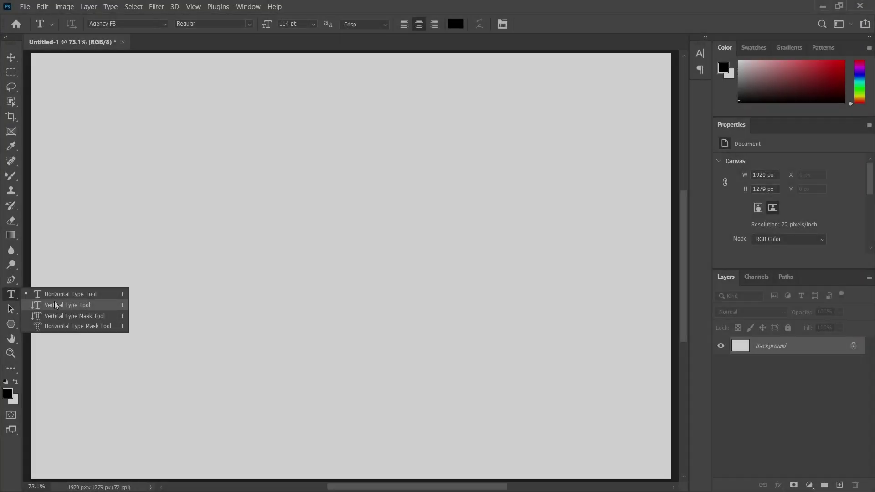
Place a column of placeholder text at the canvas centre with the Vertical Type tool and commit it.
click(55, 304)
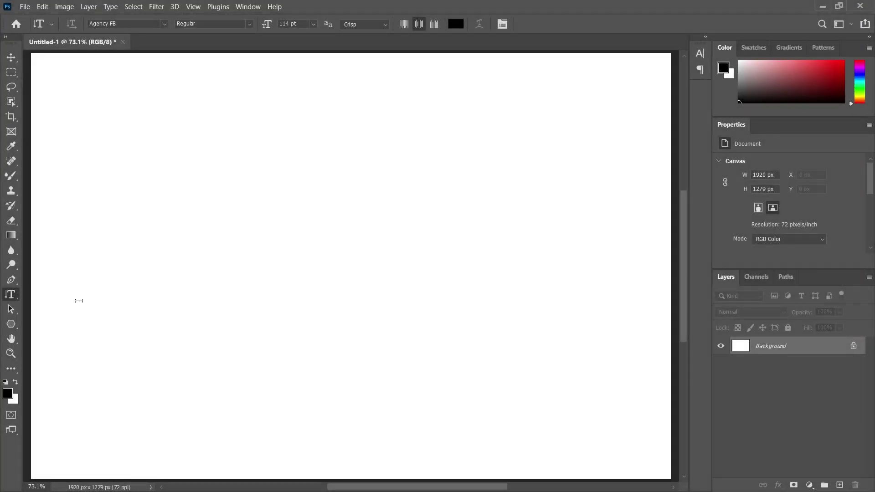
click(348, 254)
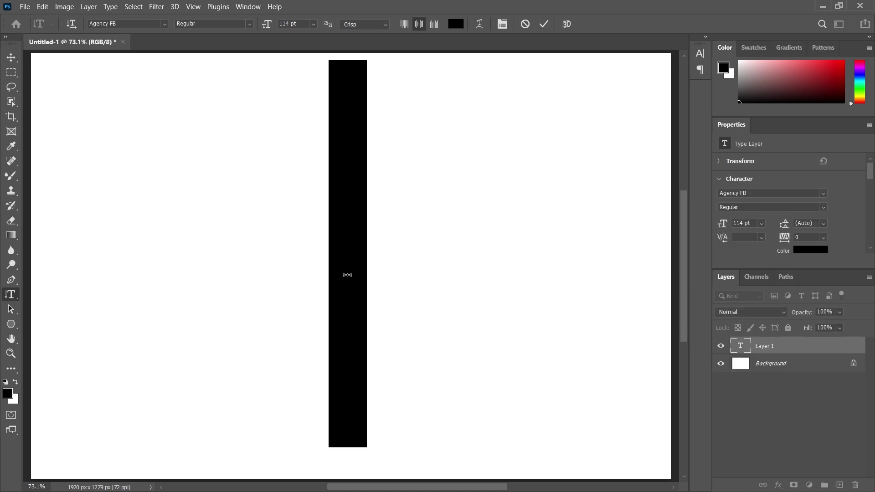
click(543, 24)
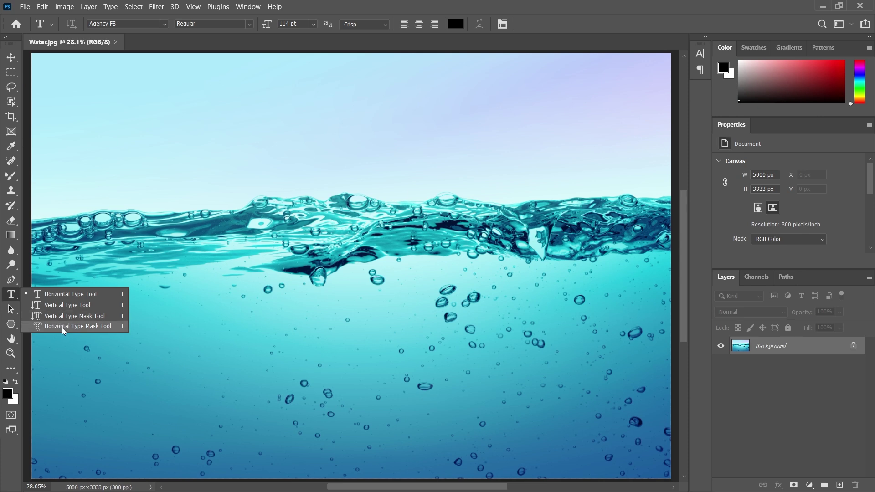
Create a "Water" text selection over the middle of Water.jpg with the Horizontal Type Mask tool and copy it to a new layer.
click(60, 327)
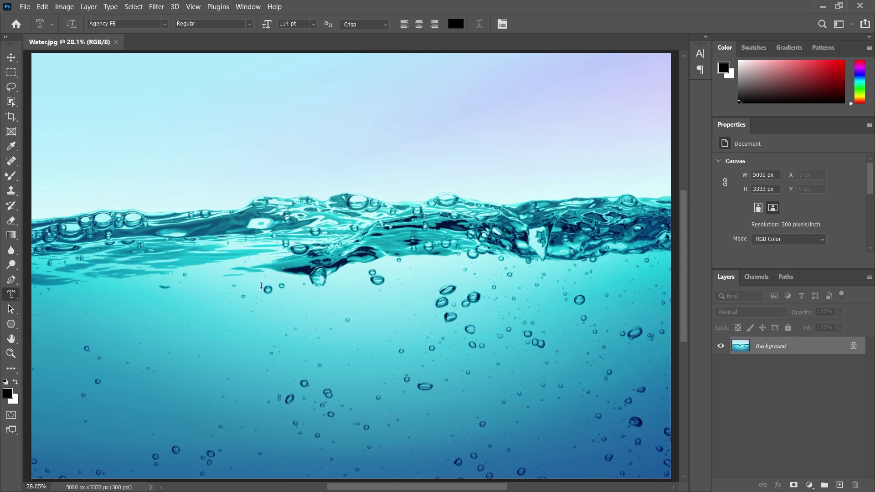
click(350, 280)
text(Water)
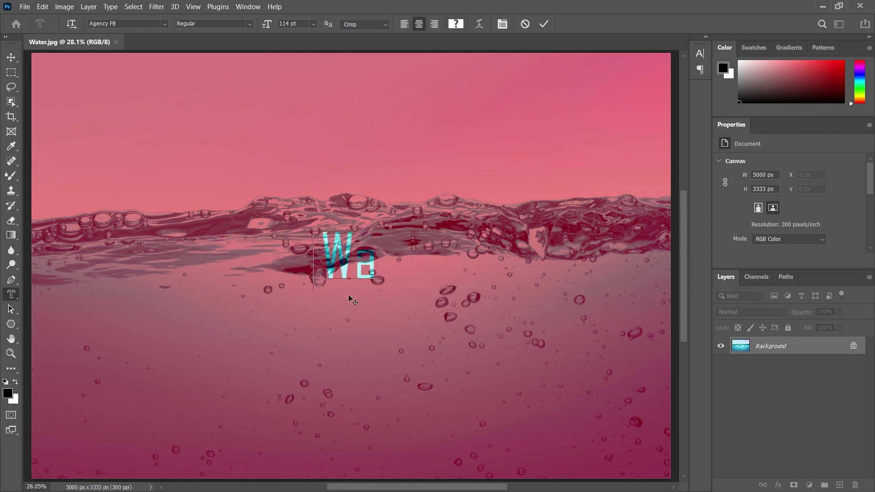
click(542, 26)
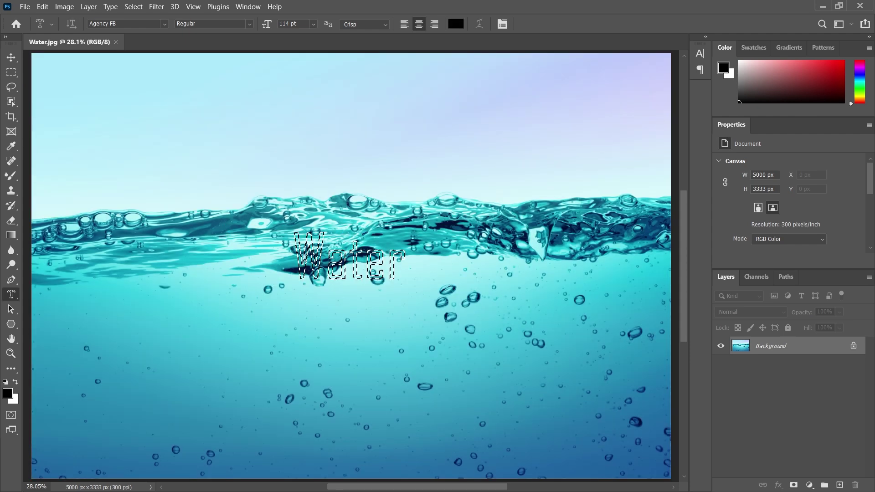
key(ctrl+c)
key(ctrl+v)
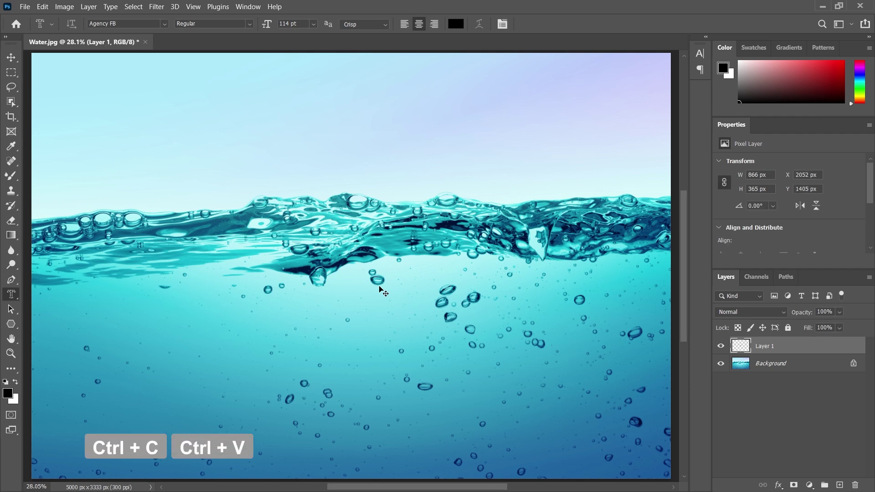
Hide the Background layer and move the cut-out "Water" lettering to about X 2009 px, Y 1412 px.
click(720, 364)
key(v)
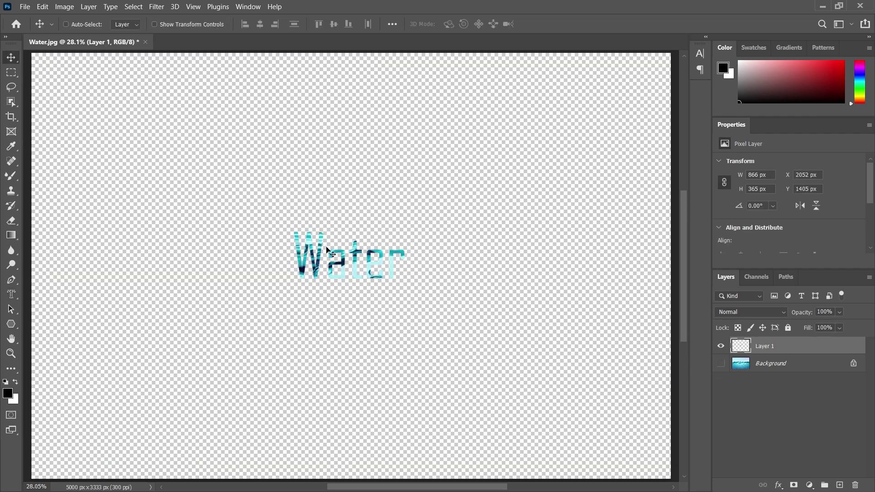
mouse_move(327, 249)
mouse_down()
mouse_move(368, 245)
mouse_move(364, 231)
mouse_move(344, 218)
mouse_move(334, 251)
mouse_move(320, 254)
mouse_up()
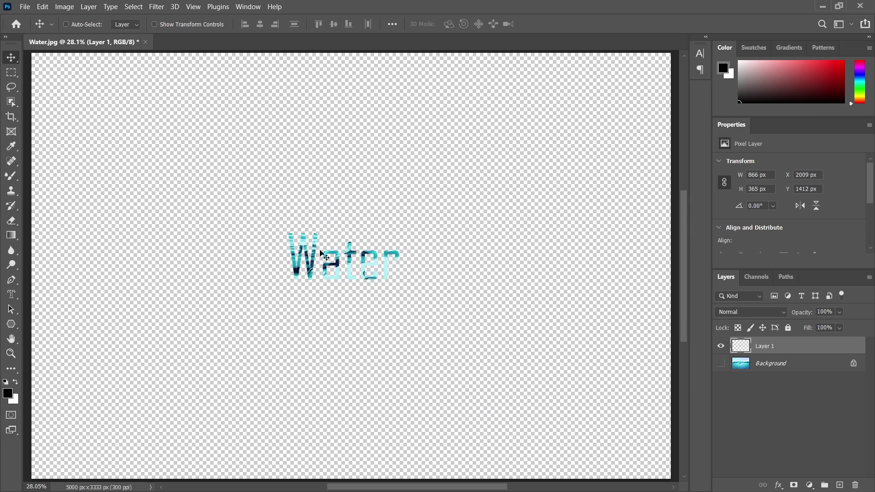